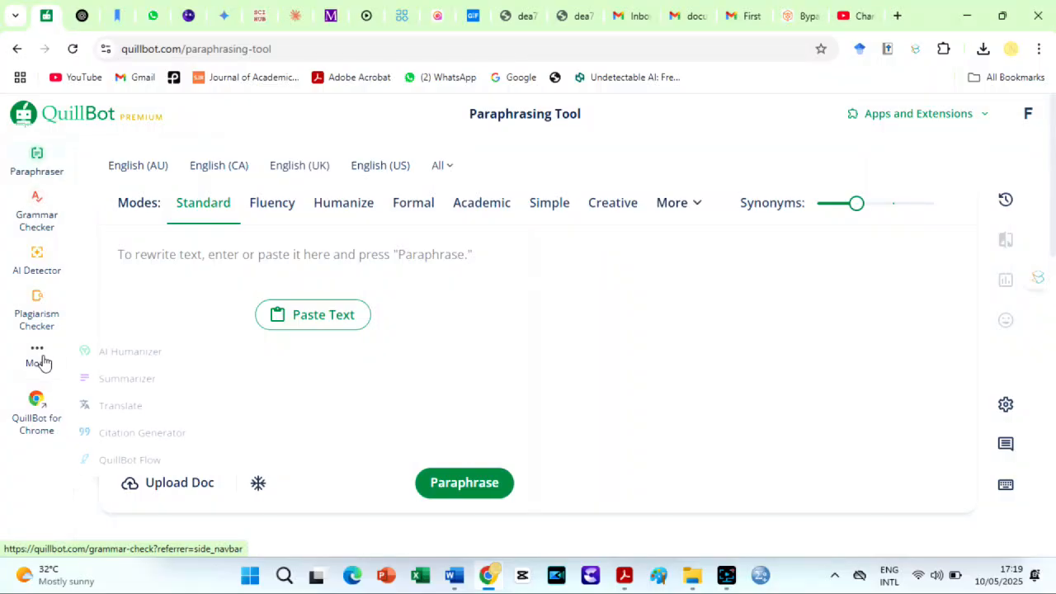
Step: Open the AI Humanizer, paste in the copied cybersecurity article and humanize it in Basic mode
{"action": "left_click", "coordinate": [35, 356]}
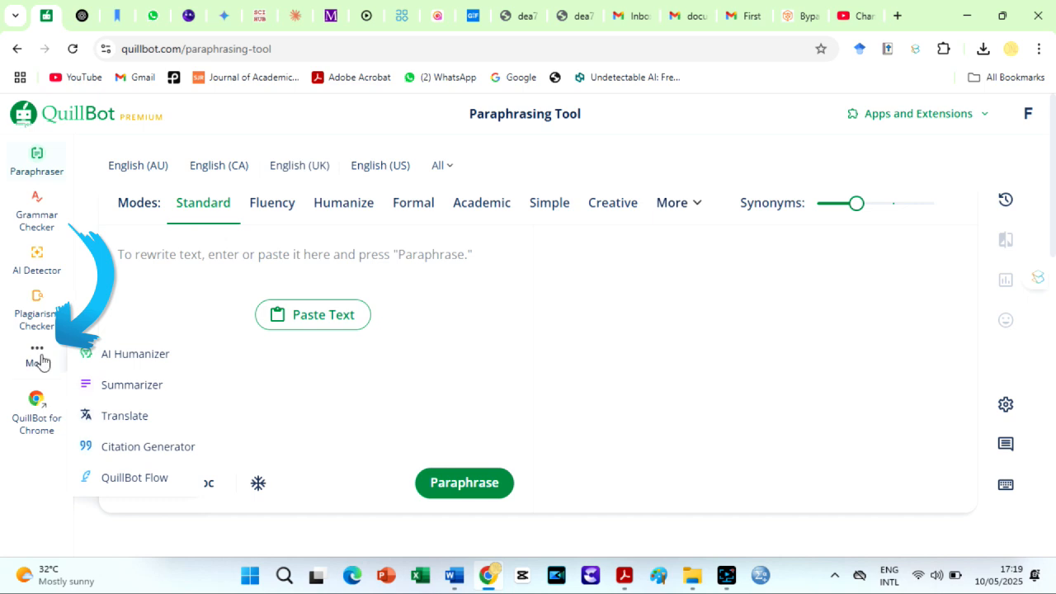
{"action": "left_click", "coordinate": [142, 357]}
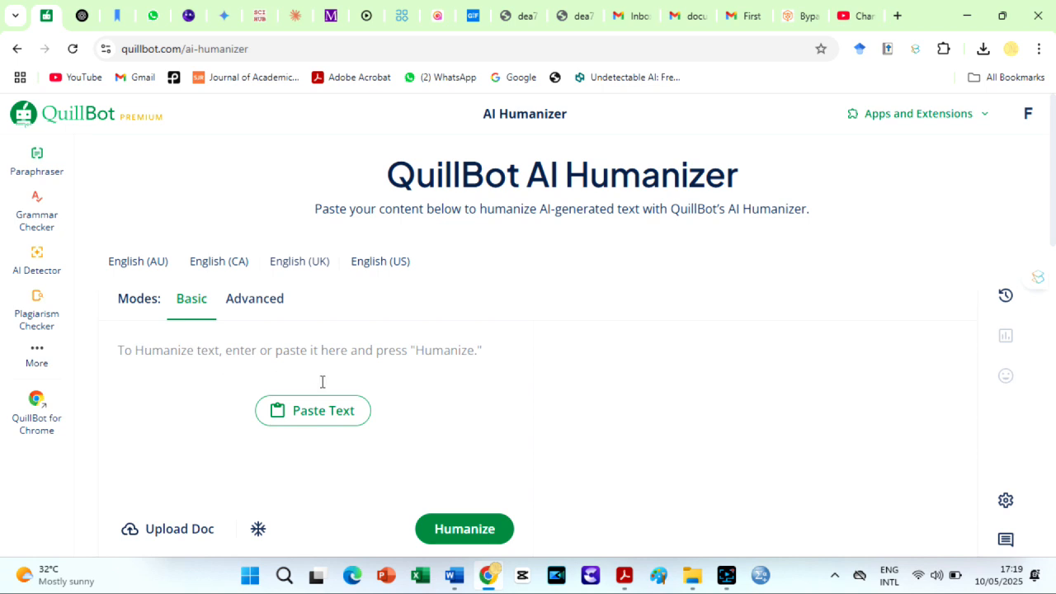
{"action": "left_click", "coordinate": [300, 427]}
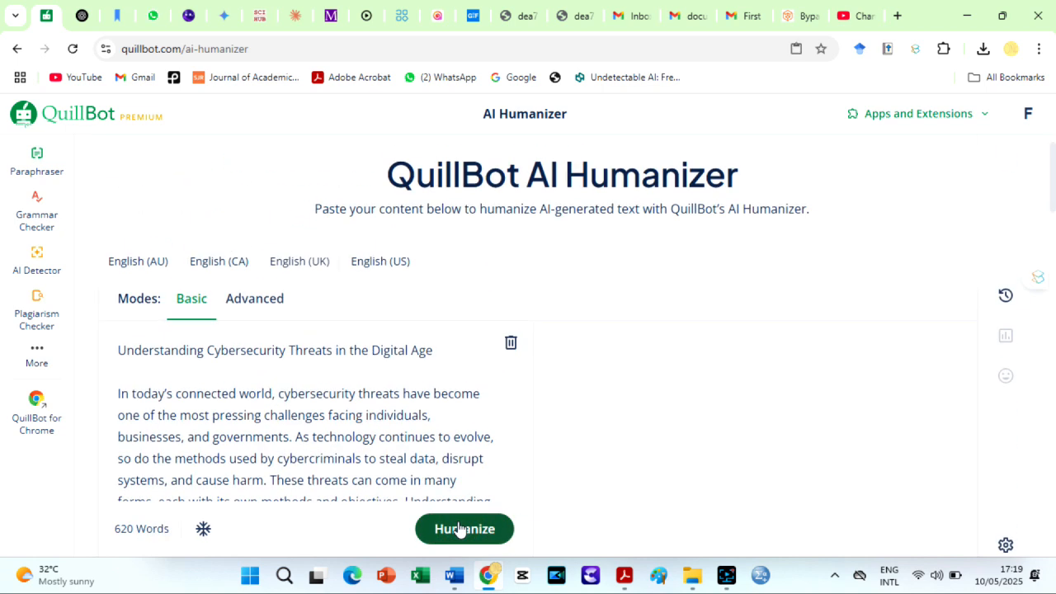
{"action": "left_click", "coordinate": [461, 528]}
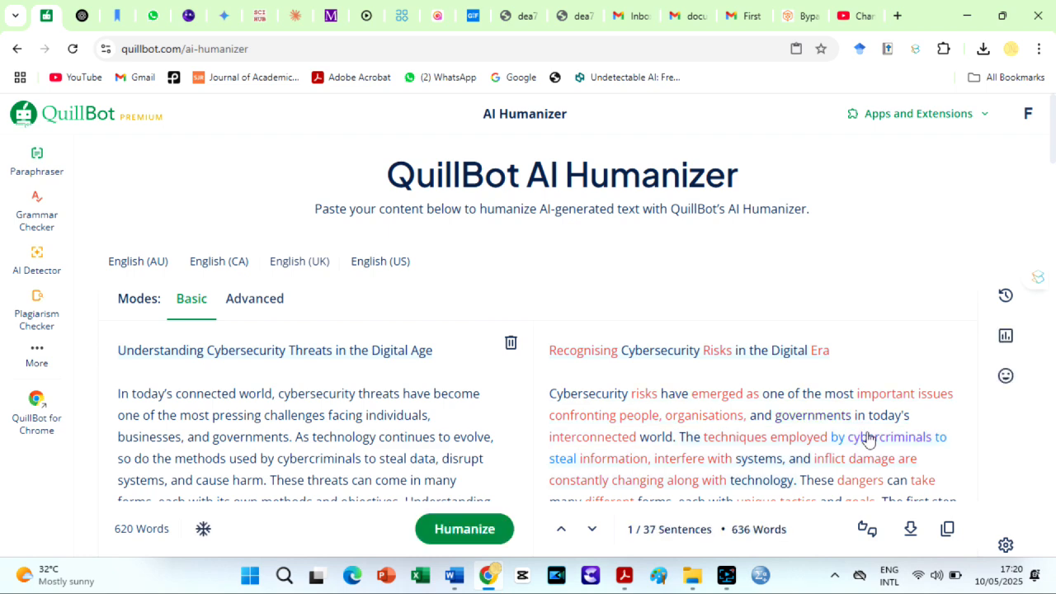
Step: Copy the full Basic-mode output into the blank document in Word and set the font to Times New Roman
{"action": "left_click_drag", "start_coordinate": [1054, 147], "coordinate": [1054, 244]}
{"action": "left_click", "coordinate": [948, 529]}
{"action": "mouse_move", "coordinate": [454, 575]}
{"action": "left_click", "coordinate": [590, 529]}
{"action": "left_click", "coordinate": [213, 67]}
{"action": "left_click", "coordinate": [177, 177]}
Step: Save the new Word document under the name quillbot Basic
{"action": "left_click", "coordinate": [22, 38]}
{"action": "left_click", "coordinate": [48, 247]}
{"action": "left_click", "coordinate": [199, 325]}
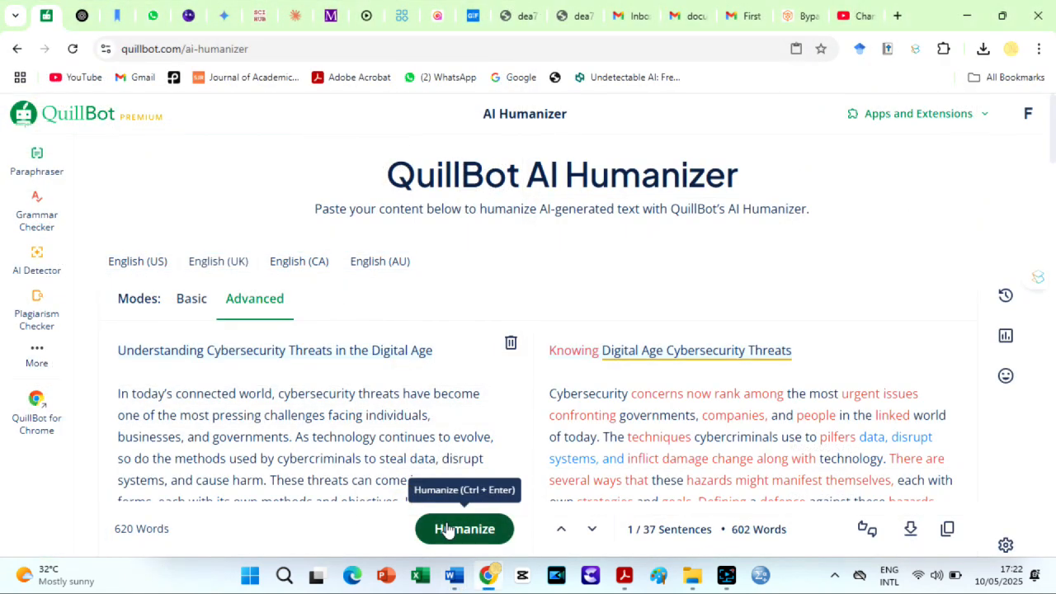
Step: Copy the full Advanced-mode output and replace all text of the quillbot Basic document in Word with it
{"action": "left_click_drag", "start_coordinate": [1054, 132], "coordinate": [1054, 368]}
{"action": "left_click", "coordinate": [947, 530]}
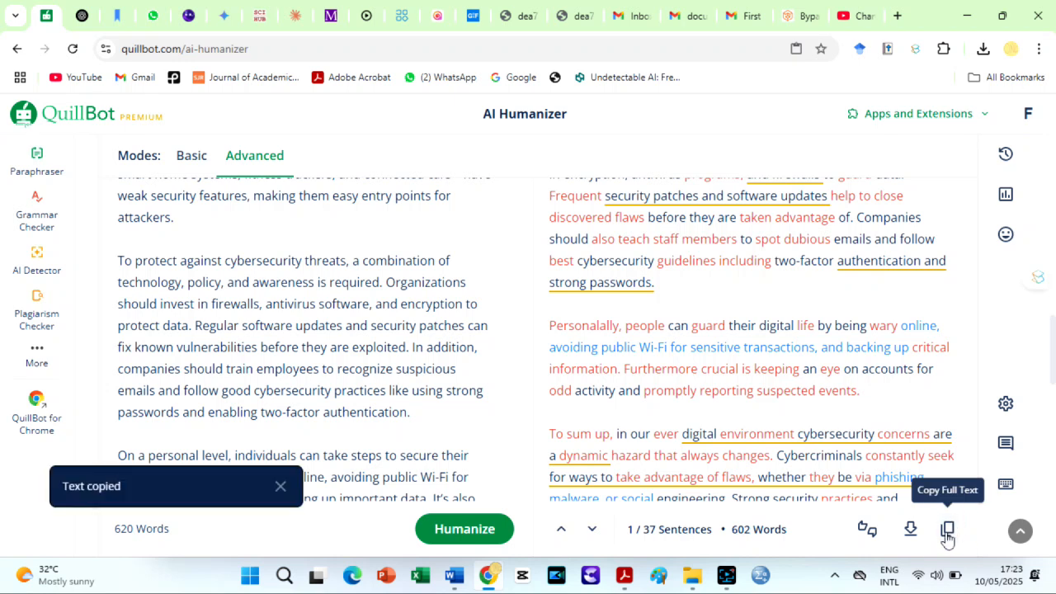
{"action": "mouse_move", "coordinate": [454, 575]}
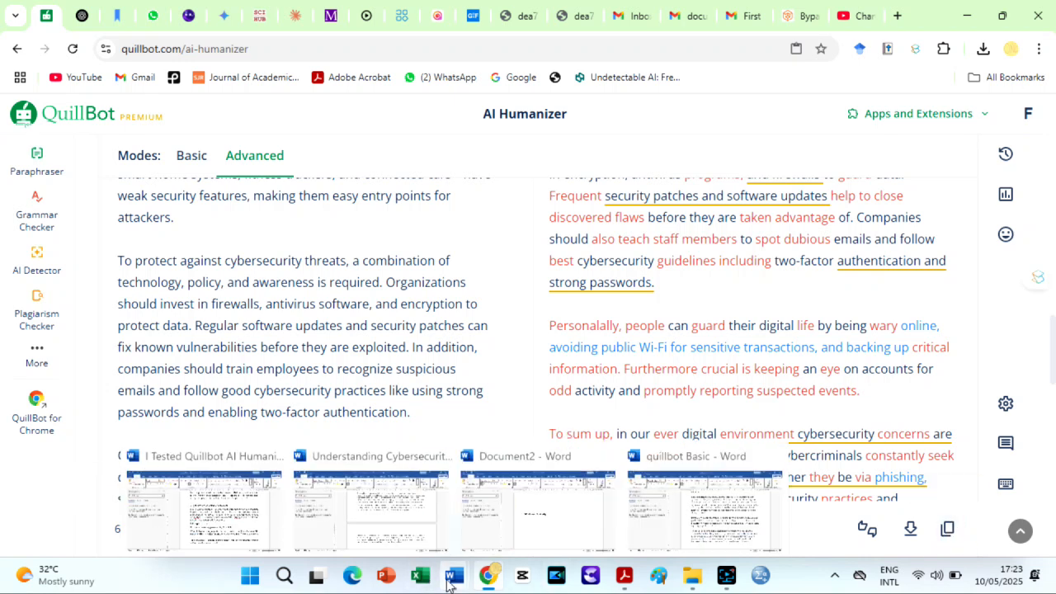
{"action": "left_click", "coordinate": [685, 495]}
{"action": "key", "text": "ctrl+a"}
{"action": "key", "text": "Delete"}
{"action": "key", "text": "ctrl+v"}
Step: Save a copy of the document as quillbot Advanced in the Downloads folder
{"action": "left_click", "coordinate": [22, 38]}
{"action": "left_click", "coordinate": [18, 250]}
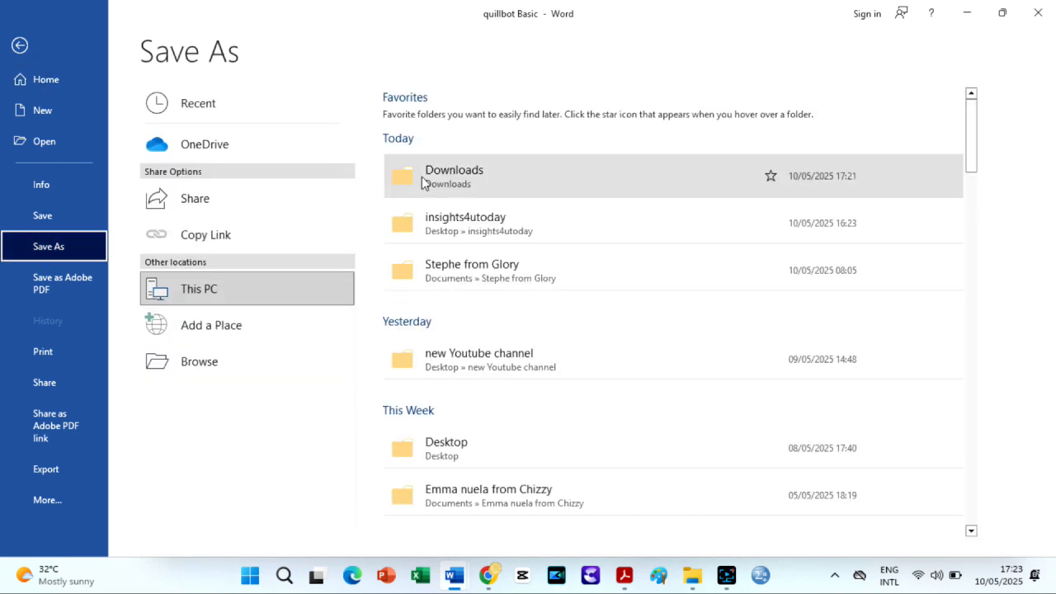
{"action": "left_click", "coordinate": [424, 172]}
{"action": "left_click", "coordinate": [216, 261]}
{"action": "key", "text": "BackSpace"}
{"action": "type", "text": "Ad"}
{"action": "left_click", "coordinate": [384, 361]}
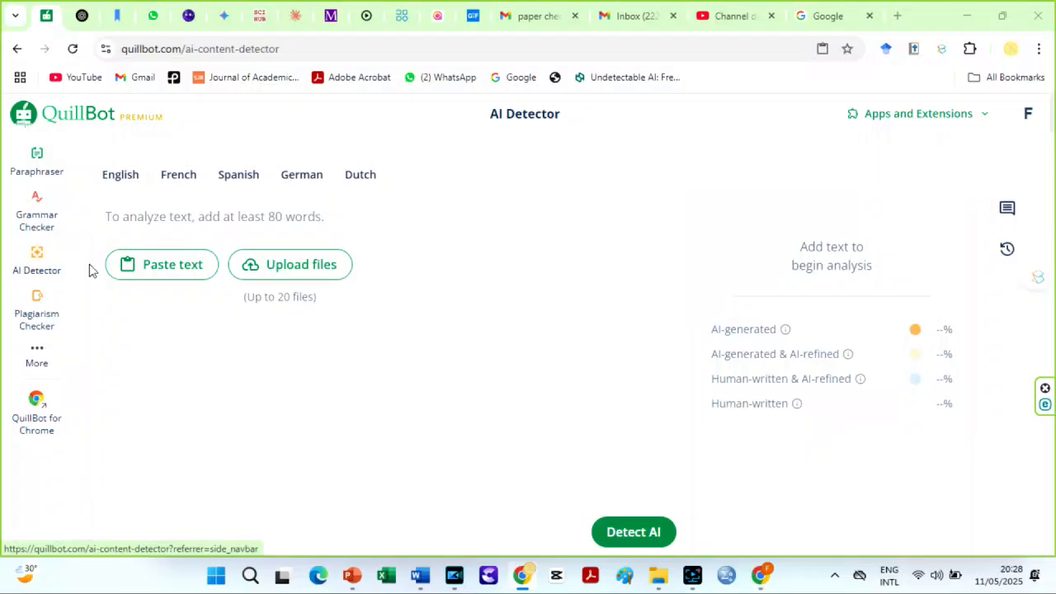
Step: Paste the humanized text into the QuillBot AI Detector and run the AI detection
{"action": "left_click", "coordinate": [148, 267]}
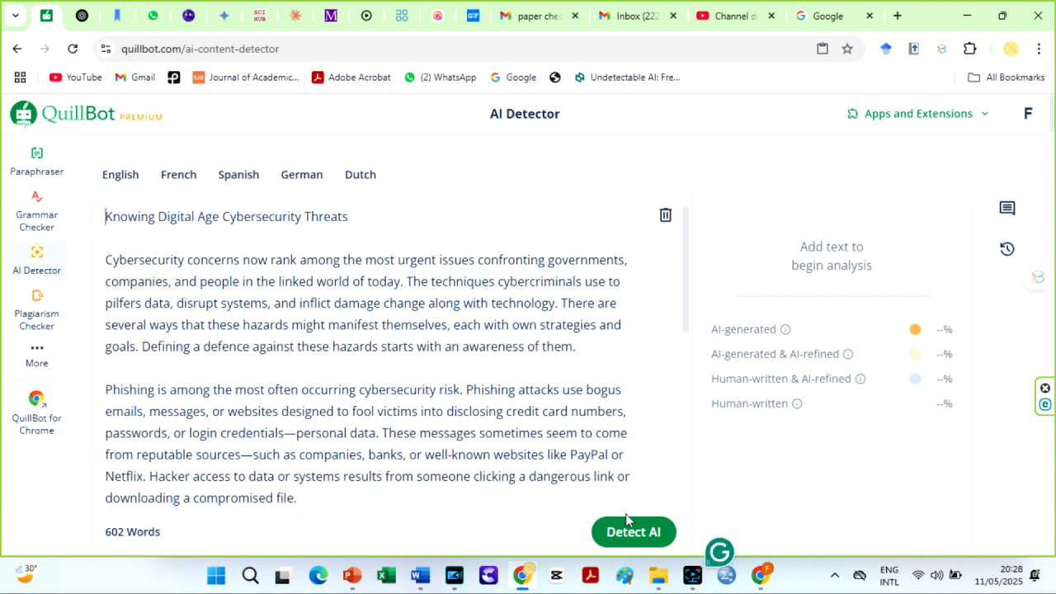
{"action": "left_click", "coordinate": [623, 534]}
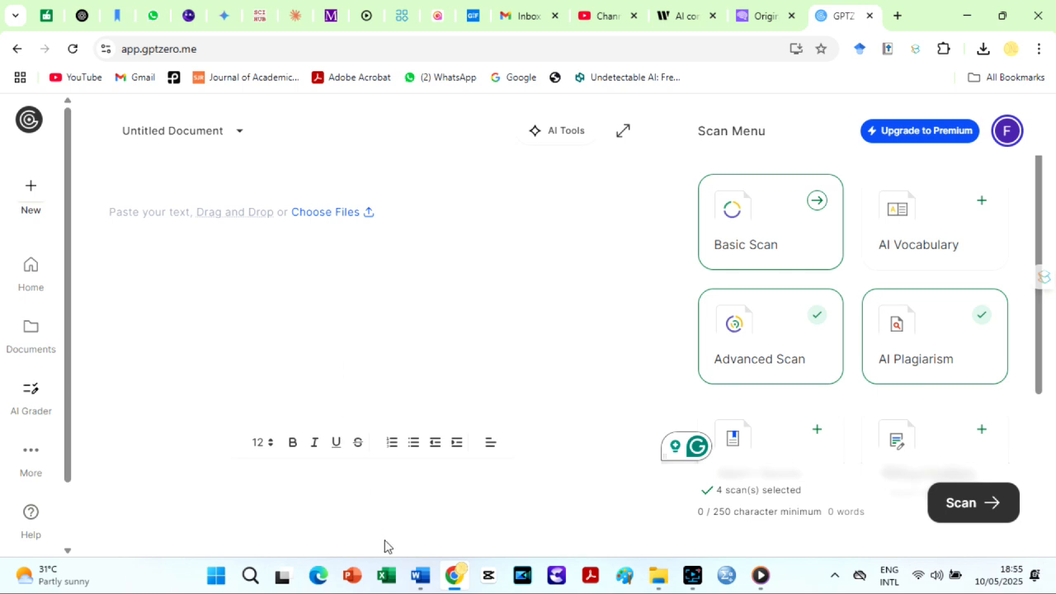
Step: Take the whole text of the quillbot Basic Word document to GPTZero in the browser and examine its AI classification
{"action": "mouse_move", "coordinate": [417, 570]}
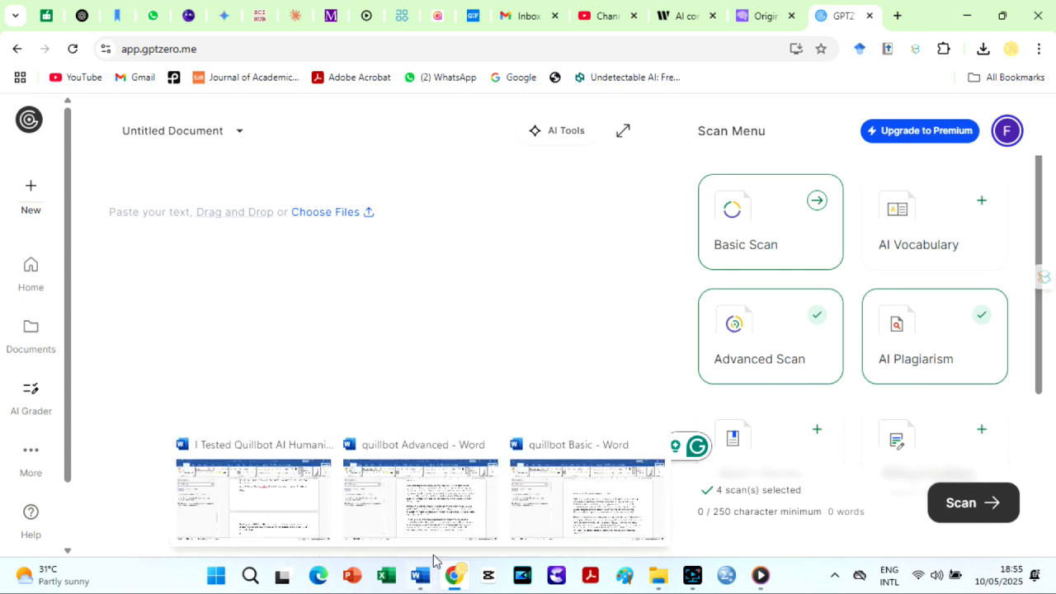
{"action": "left_click", "coordinate": [582, 495]}
{"action": "key", "text": "ctrl+a"}
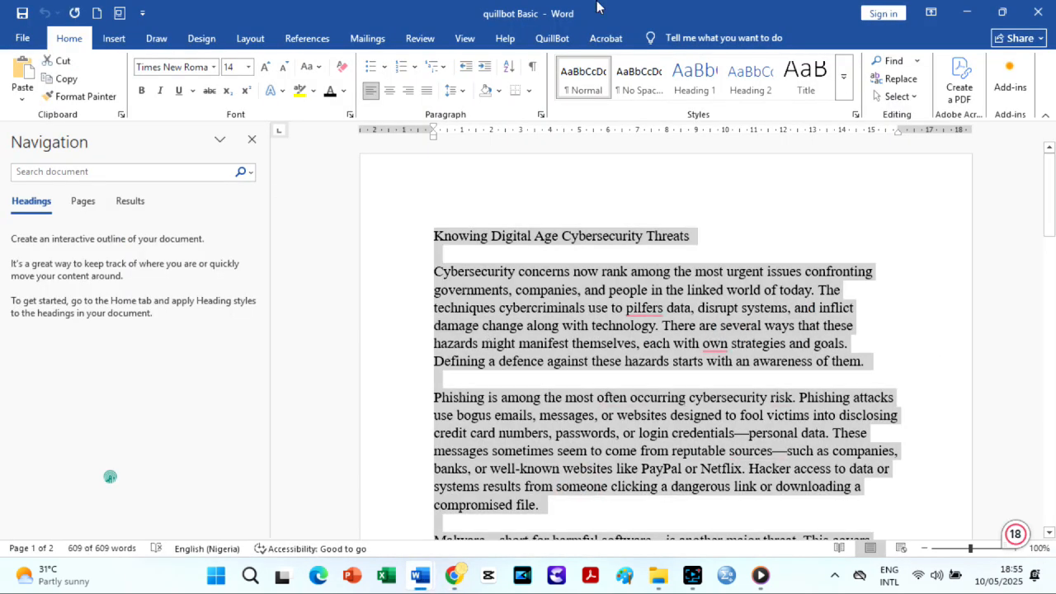
{"action": "left_click", "coordinate": [453, 575]}
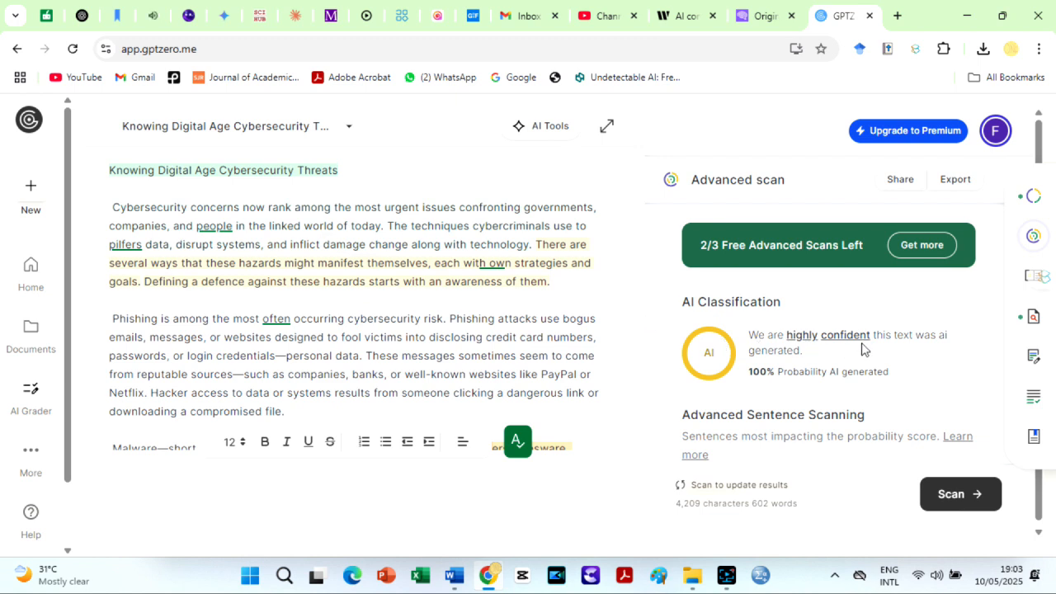
{"action": "left_click_drag", "start_coordinate": [751, 333], "coordinate": [807, 353]}
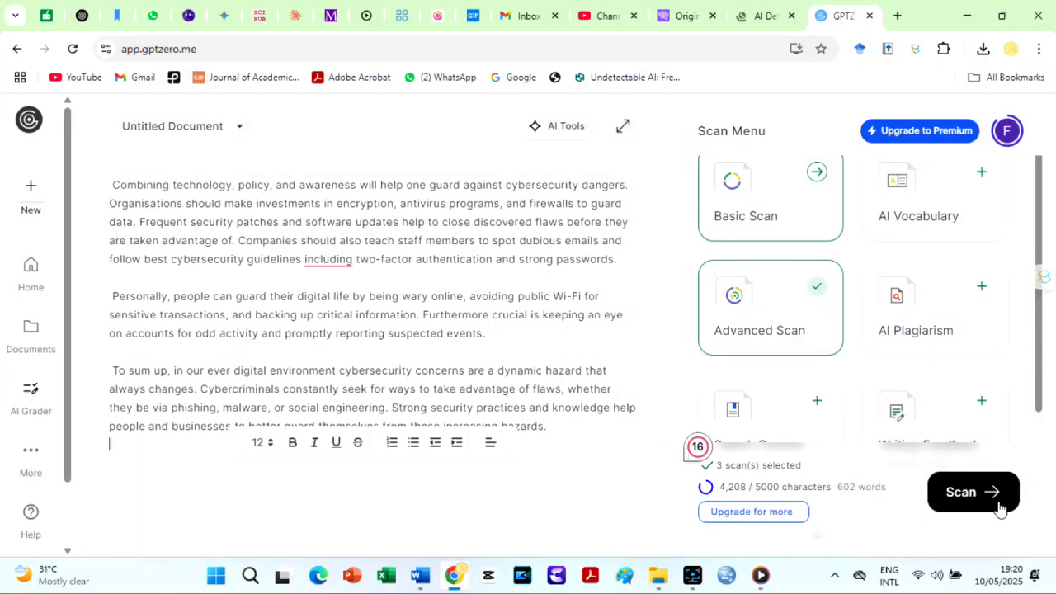
Step: Run the GPTZero scan on the pasted text with Advanced Scan included
{"action": "left_click", "coordinate": [1000, 507]}
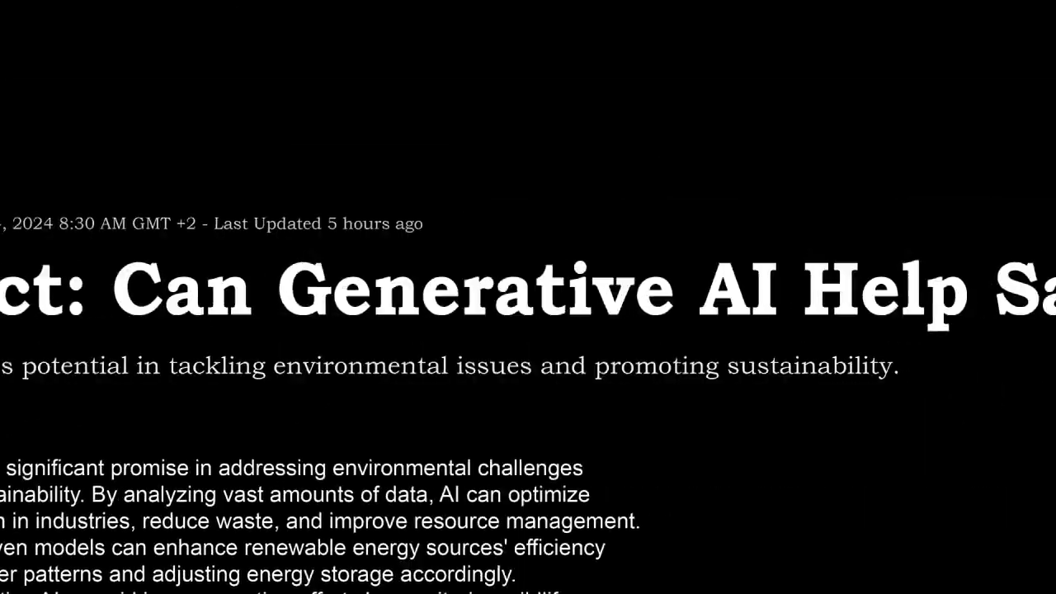
Step: Paste the quillbot Basic text from Word into the Originality.ai content scanner and scan it with AI check and Plagiarism check
{"action": "mouse_move", "coordinate": [428, 575]}
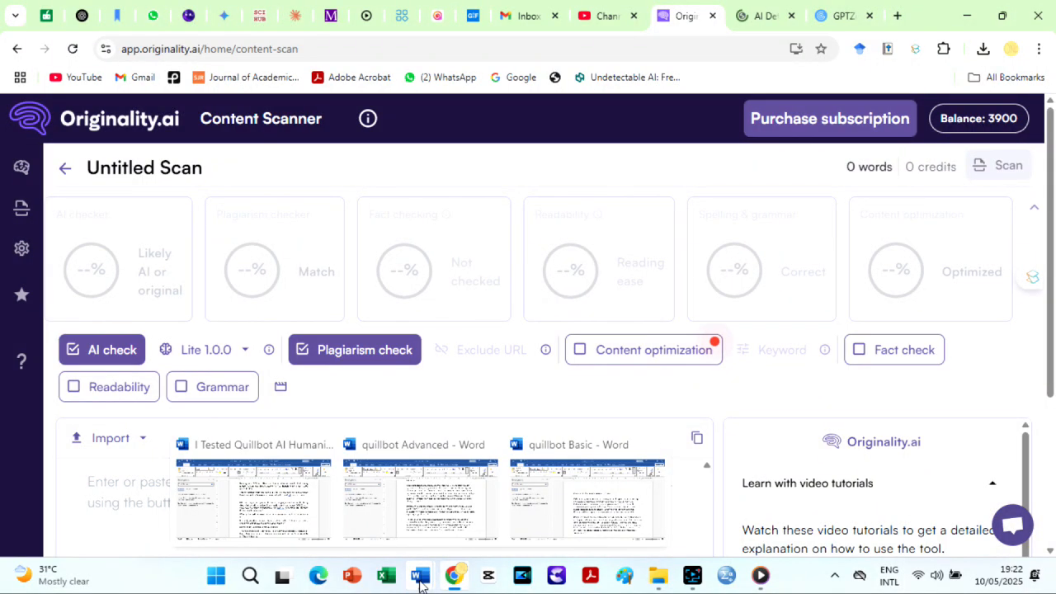
{"action": "left_click", "coordinate": [578, 488]}
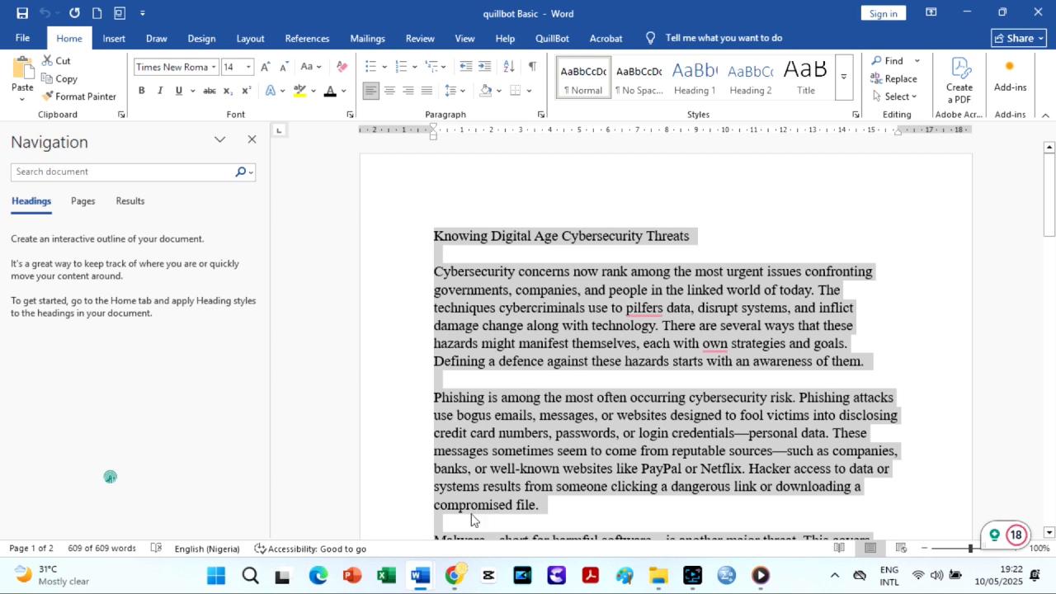
{"action": "left_click", "coordinate": [454, 575]}
{"action": "left_click", "coordinate": [298, 494]}
{"action": "key", "text": "ctrl+v"}
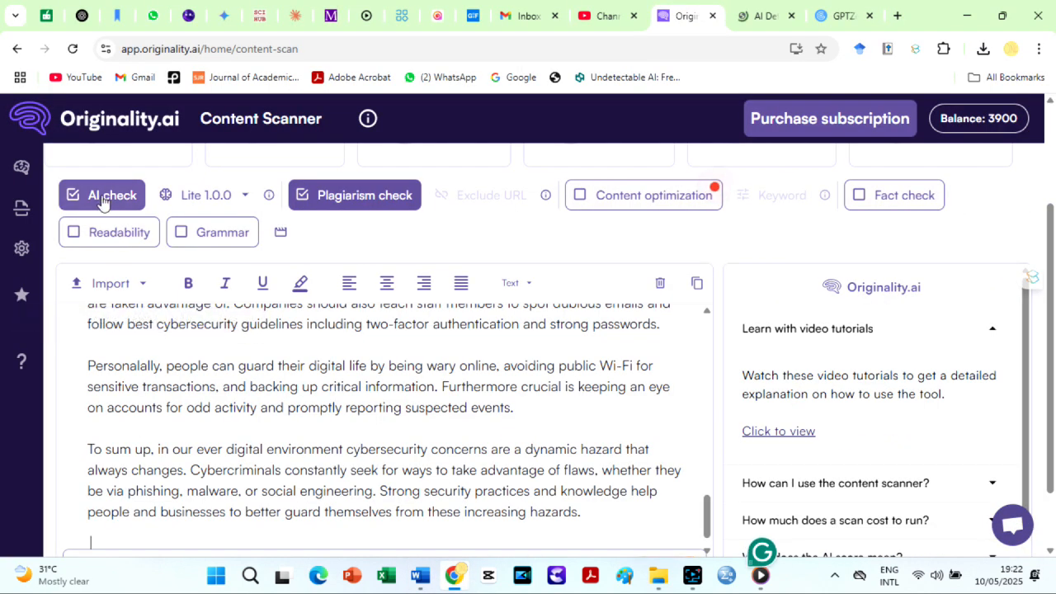
{"action": "scroll", "coordinate": [949, 248], "scroll_direction": "up", "scroll_amount": 2}
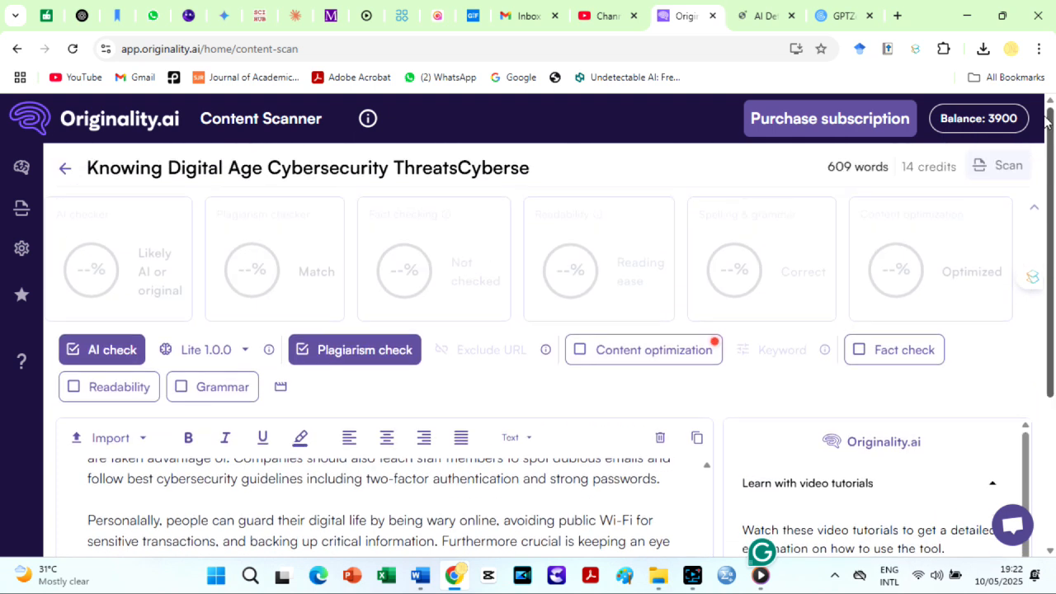
{"action": "left_click", "coordinate": [995, 168]}
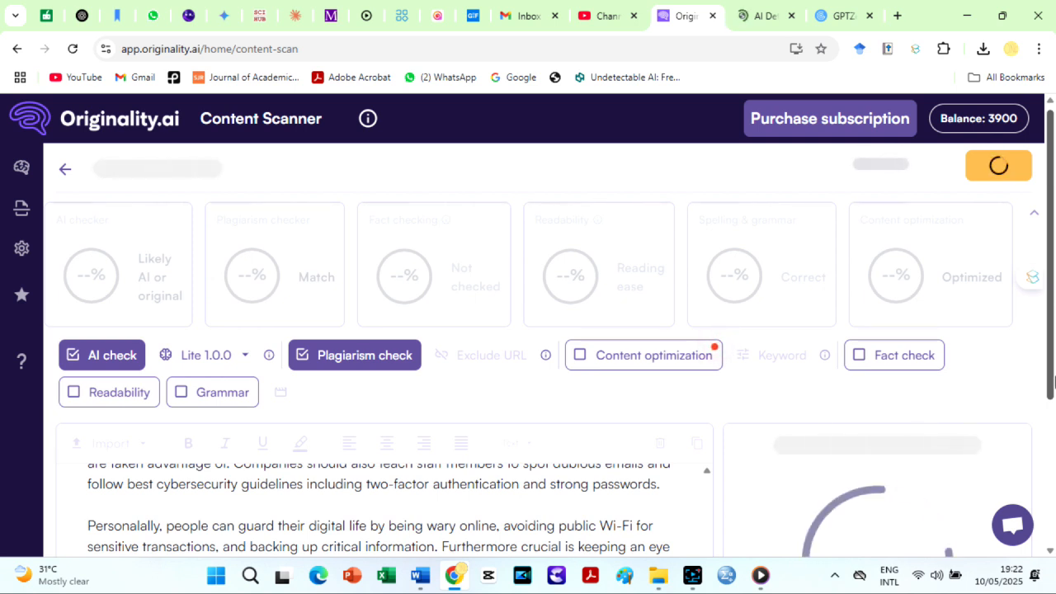
{"action": "left_click_drag", "start_coordinate": [1046, 354], "coordinate": [1054, 443]}
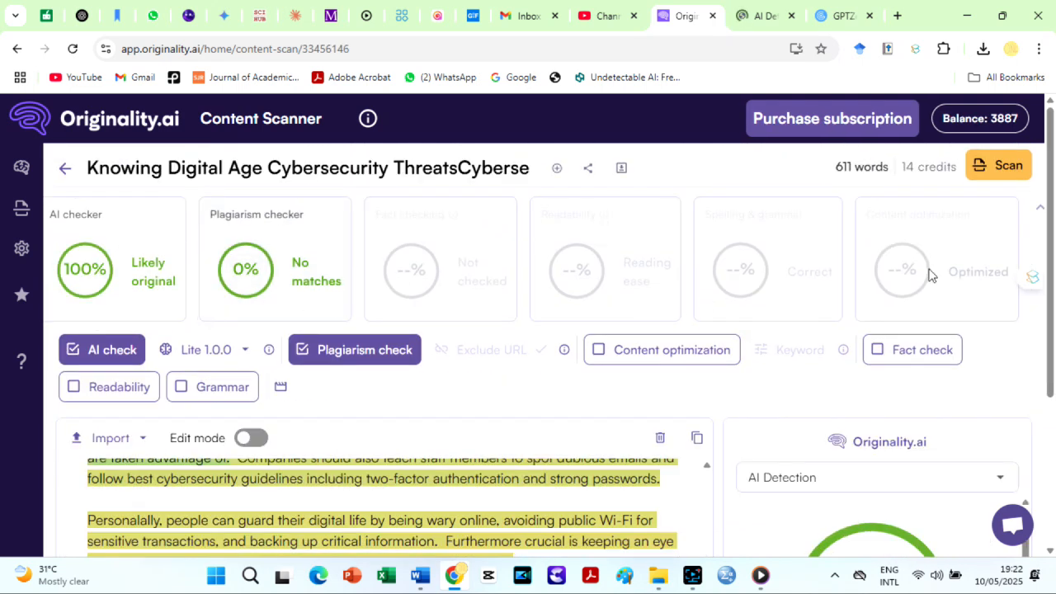
Step: Replace the scanned text in Originality.ai with the quillbot Advanced text from Word, run the scan and review its results
{"action": "scroll", "coordinate": [740, 438], "scroll_direction": "down", "scroll_amount": 3}
{"action": "mouse_move", "coordinate": [420, 575]}
{"action": "left_click", "coordinate": [429, 508]}
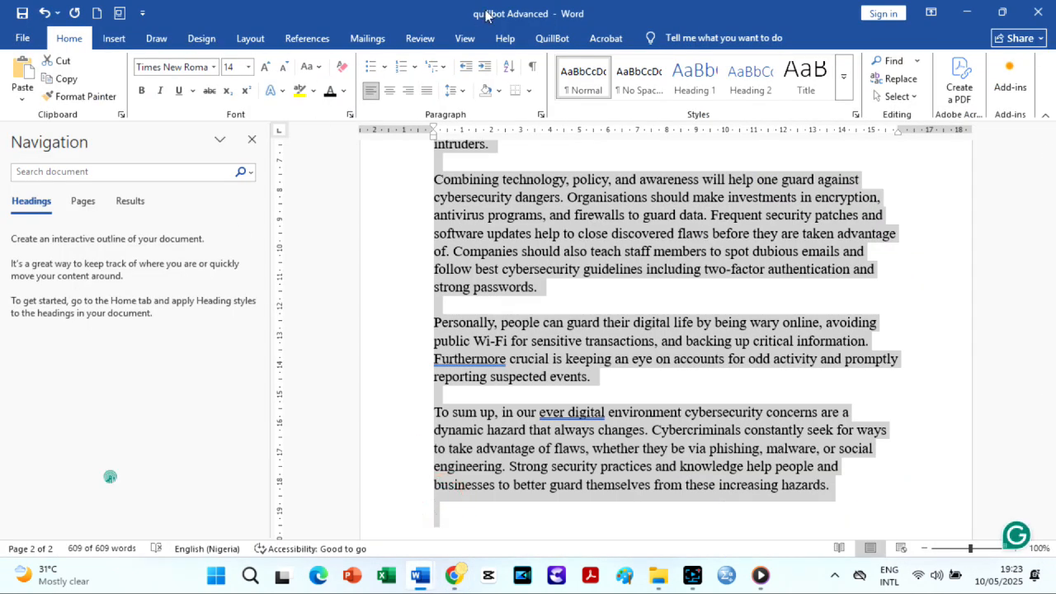
{"action": "left_click", "coordinate": [454, 575]}
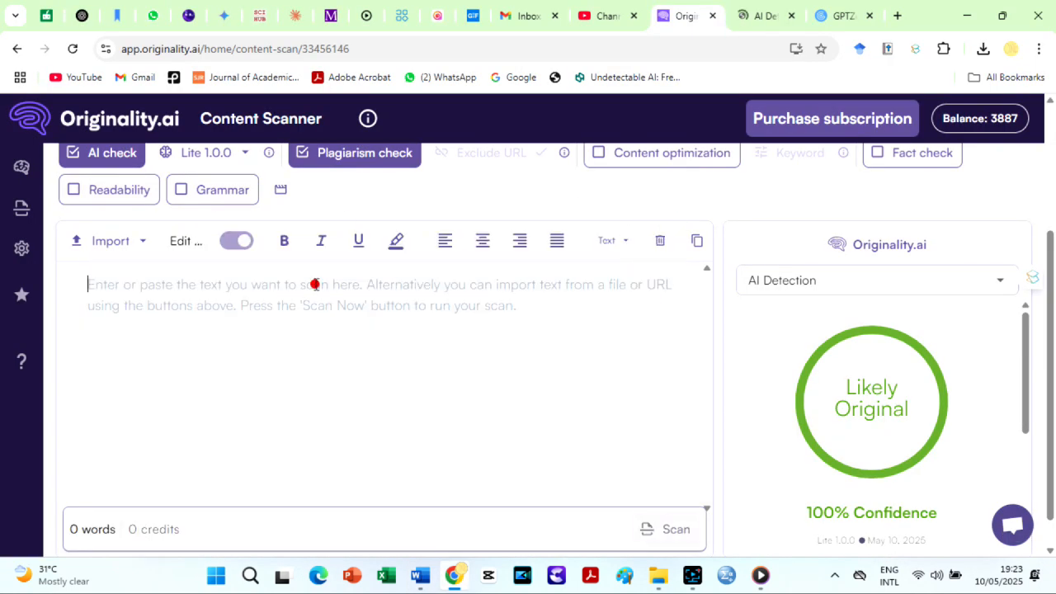
{"action": "key", "text": "ctrl+v"}
{"action": "left_click", "coordinate": [677, 538]}
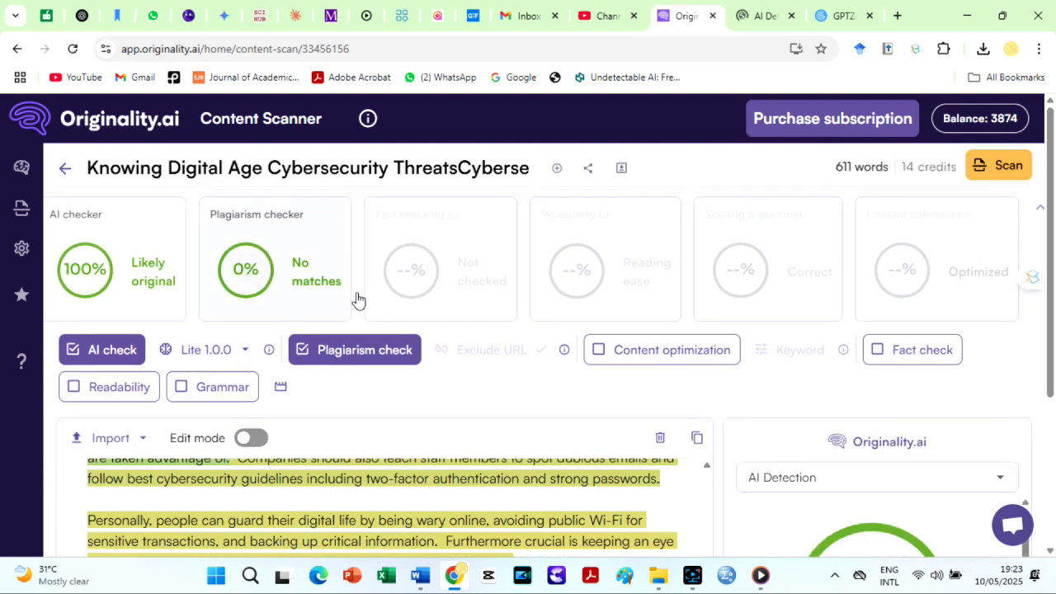
{"action": "scroll", "coordinate": [644, 342], "scroll_direction": "down", "scroll_amount": 3}
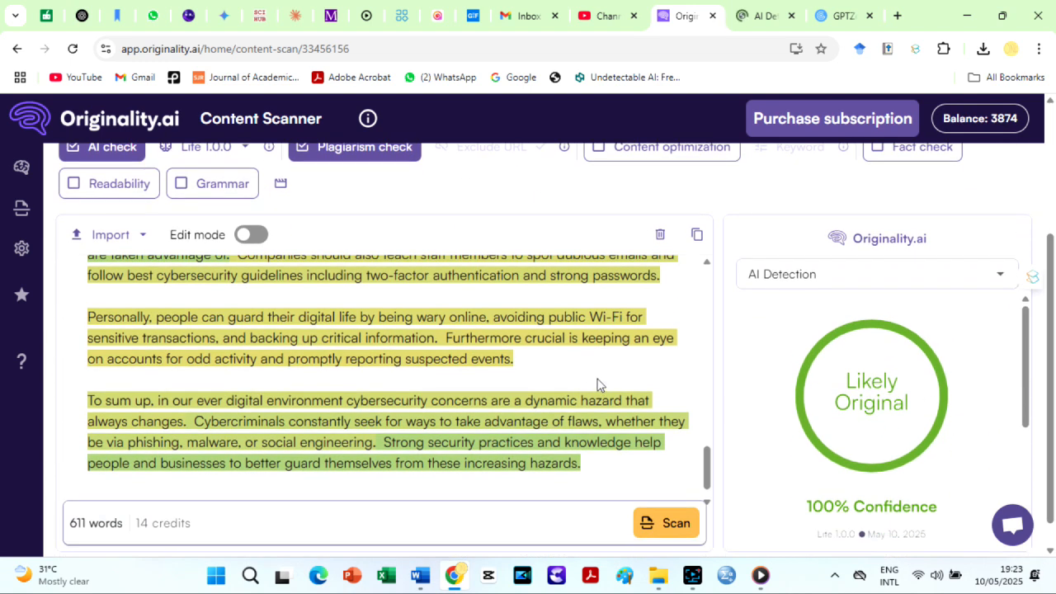
{"action": "left_click_drag", "start_coordinate": [1046, 368], "coordinate": [1055, 217]}
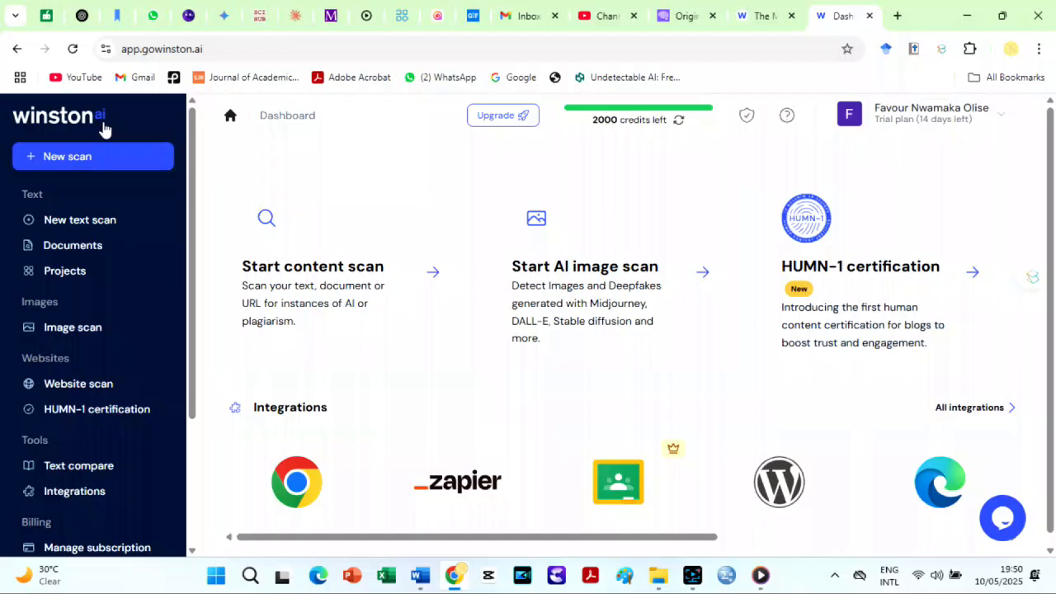
Step: Start a content scan in Winston AI, paste the whole quillbot Basic text from Word and scan it for AI
{"action": "left_click", "coordinate": [351, 314]}
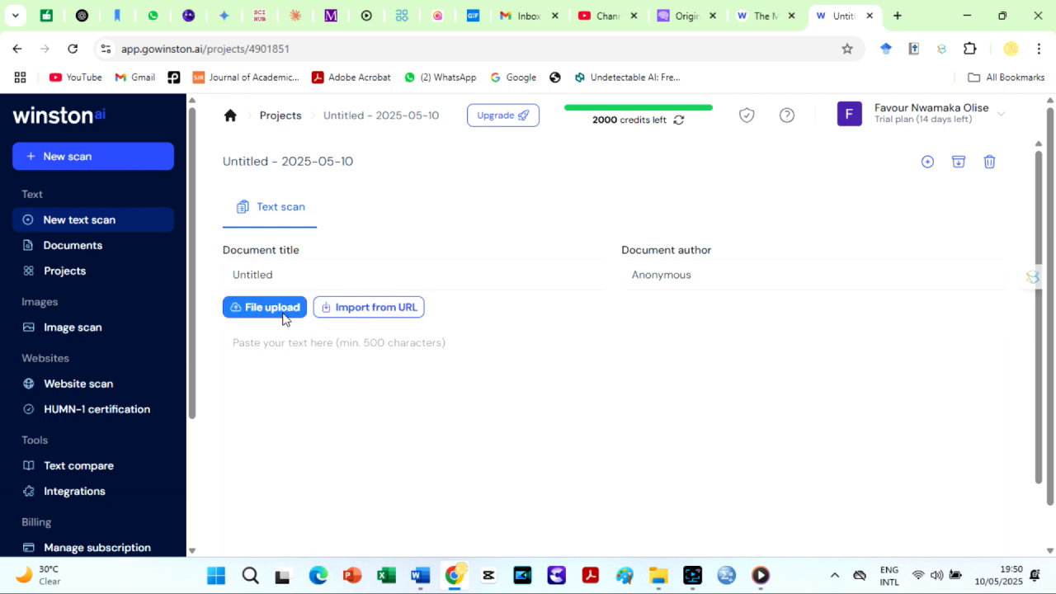
{"action": "mouse_move", "coordinate": [420, 575]}
{"action": "left_click", "coordinate": [565, 501]}
{"action": "key", "text": "ctrl+a"}
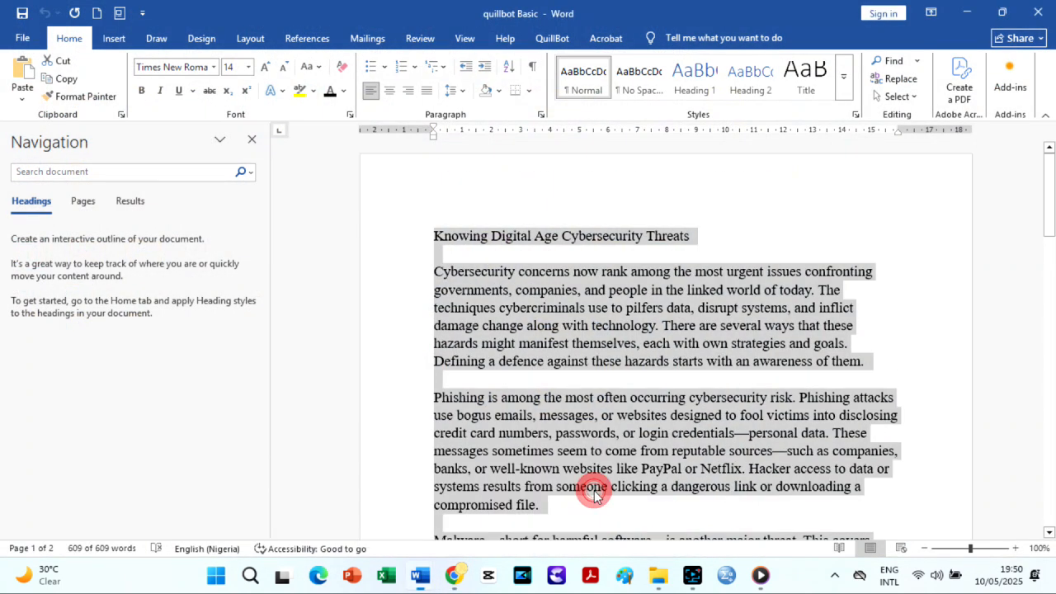
{"action": "key", "text": "ctrl+c"}
{"action": "left_click", "coordinate": [453, 575]}
{"action": "key", "text": "ctrl+v"}
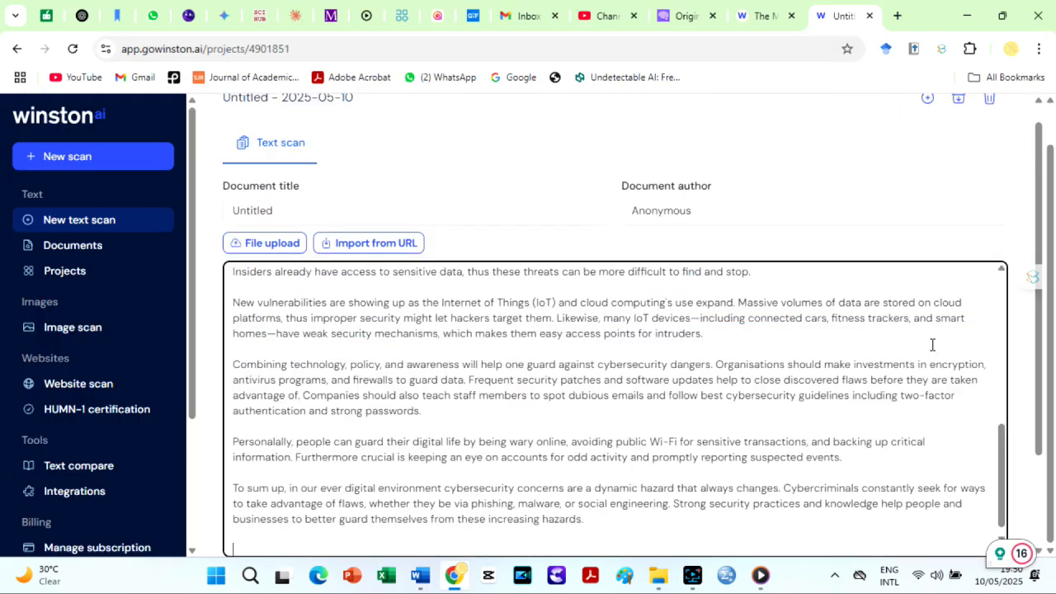
{"action": "scroll", "coordinate": [933, 344], "scroll_direction": "down", "scroll_amount": 2}
{"action": "left_click", "coordinate": [971, 452]}
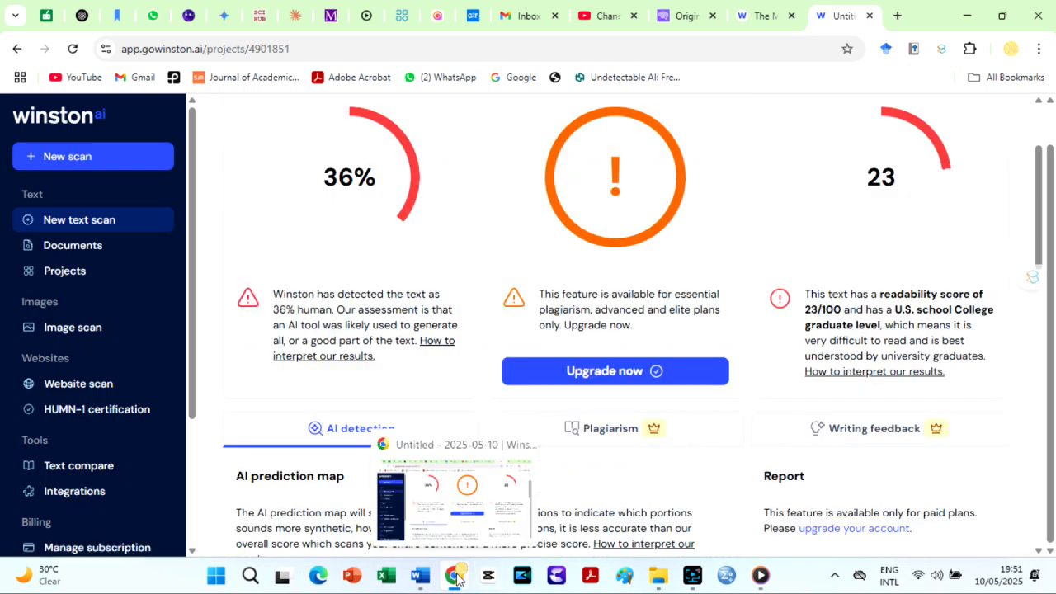
Step: Create another Winston AI scan with the quillbot Advanced text from Word and run the AI detection
{"action": "mouse_move", "coordinate": [421, 575]}
{"action": "left_click", "coordinate": [413, 487]}
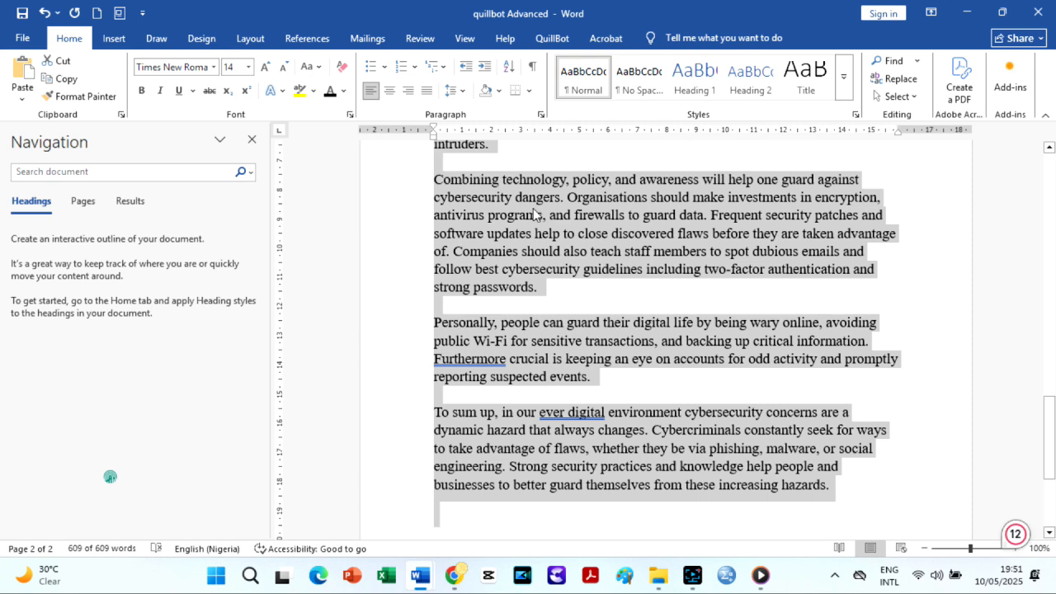
{"action": "left_click", "coordinate": [456, 574]}
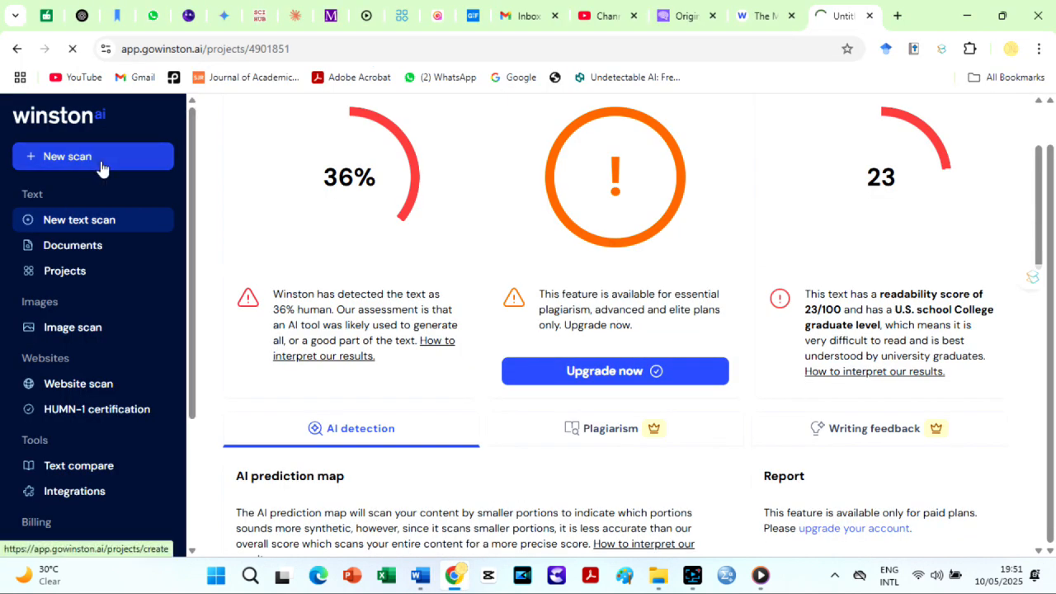
{"action": "left_click", "coordinate": [259, 355]}
{"action": "key", "text": "ctrl+v"}
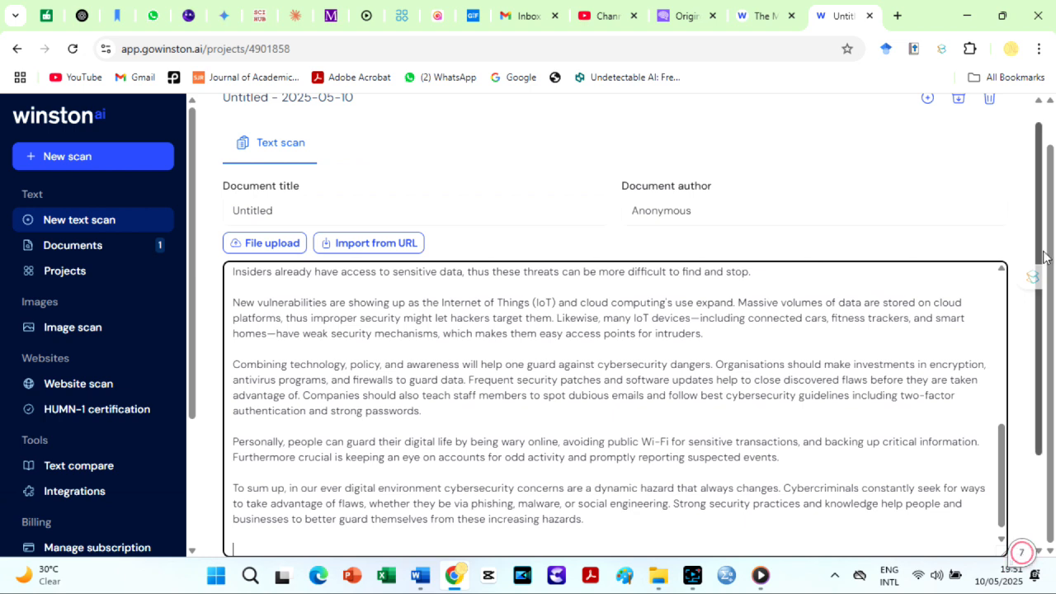
{"action": "scroll", "coordinate": [1044, 256], "scroll_direction": "down", "scroll_amount": 2}
{"action": "left_click", "coordinate": [973, 456]}
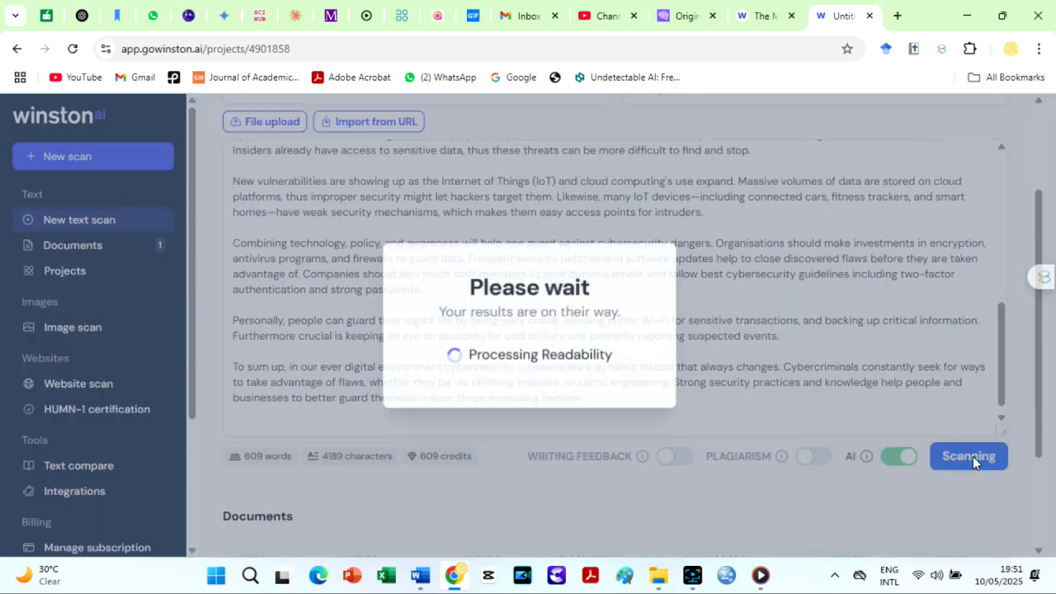